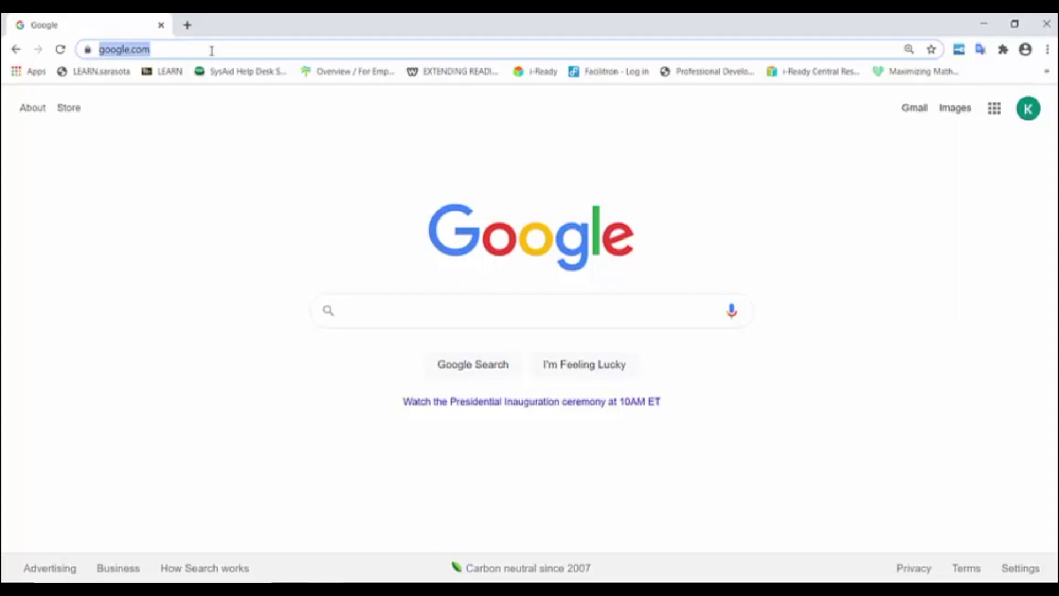
Step: Open sarasotacountyschools.net and go to the Register Your Child page from the Find It Fast shortcuts
text(saras)
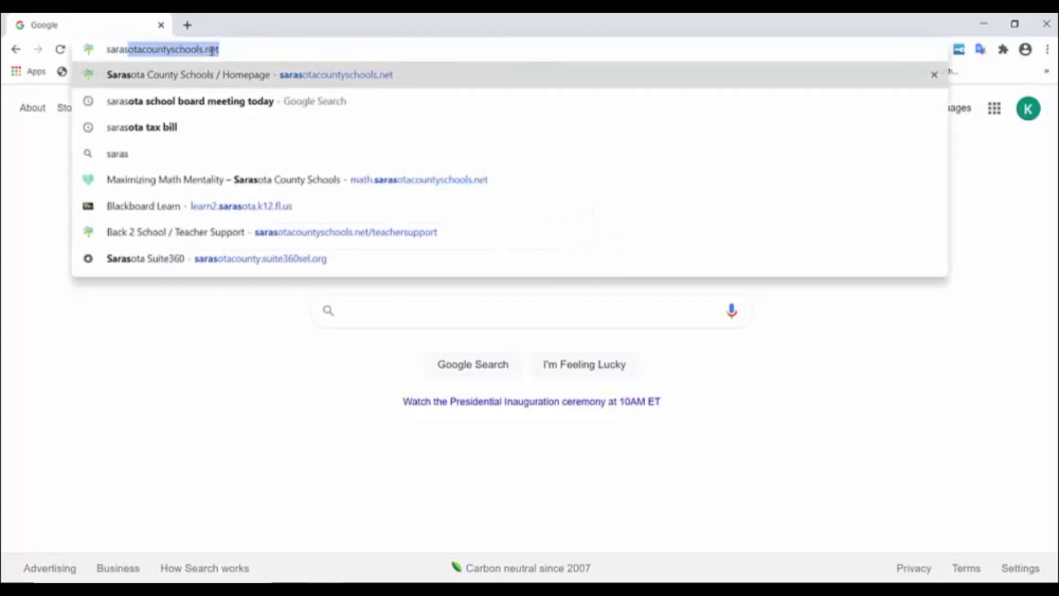
text(otacounty)
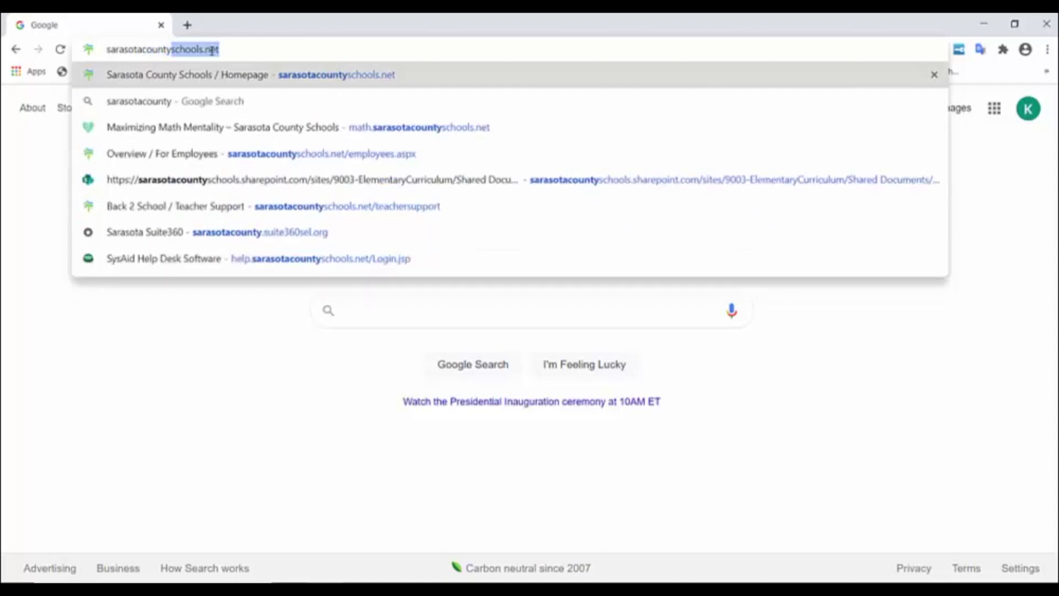
key(Return)
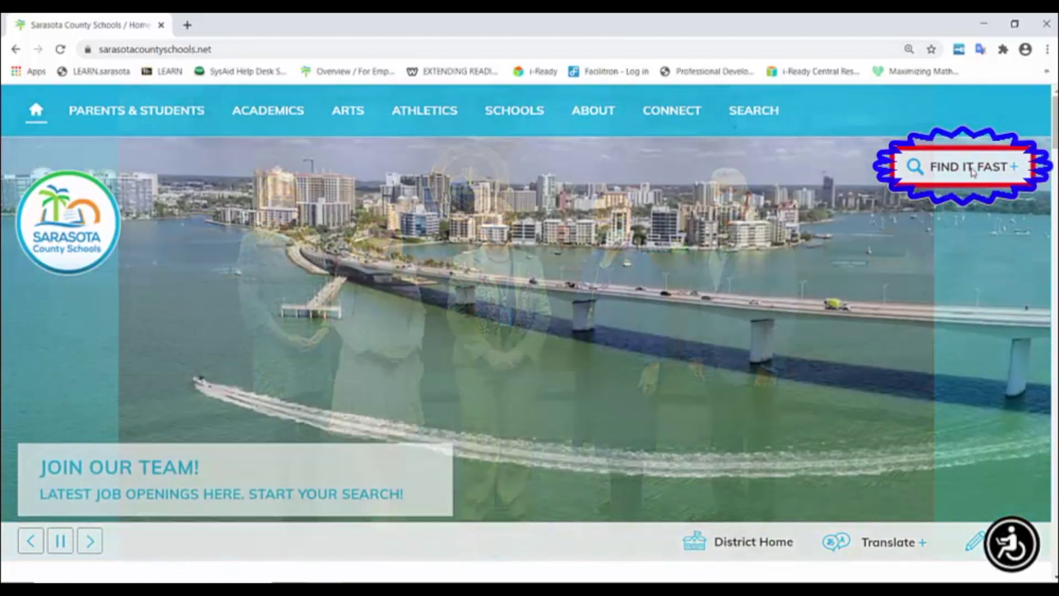
click(973, 172)
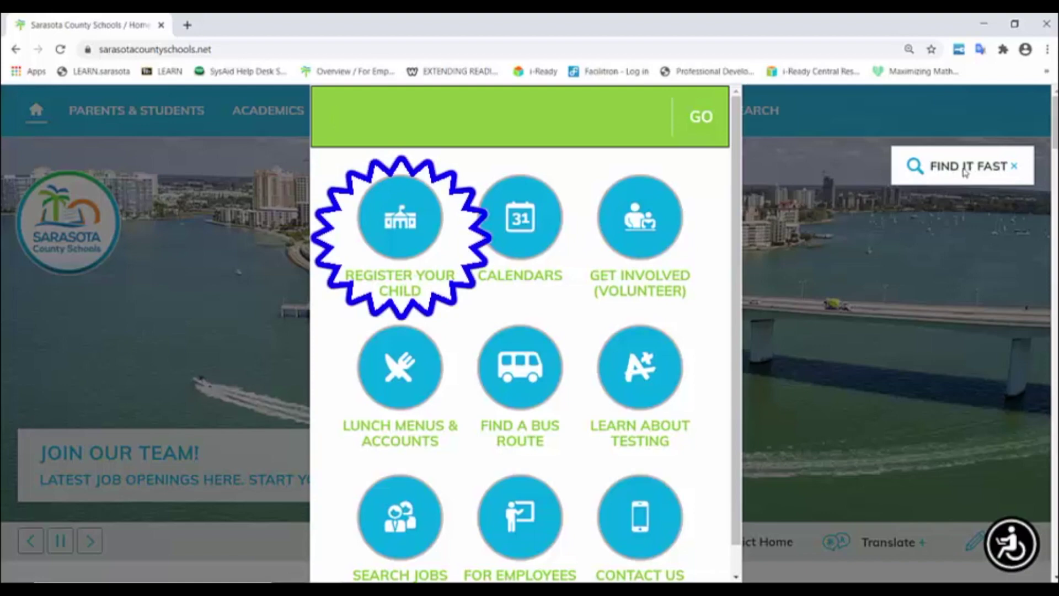
click(400, 220)
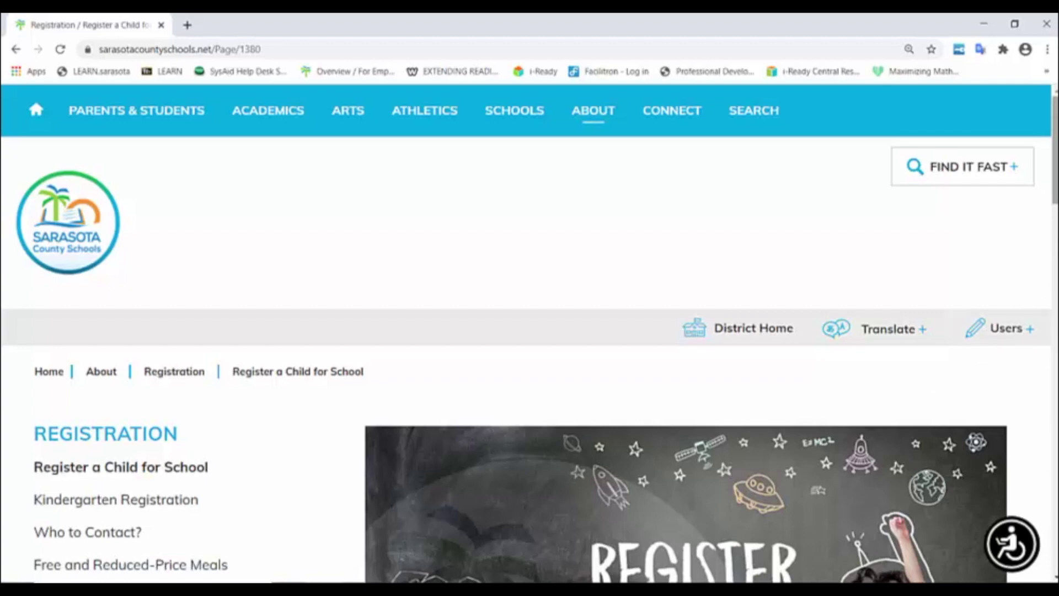
Step: Find the First-Time Students entry under Step 2 and open its English online registration form
drag(1055, 198, 1055, 362)
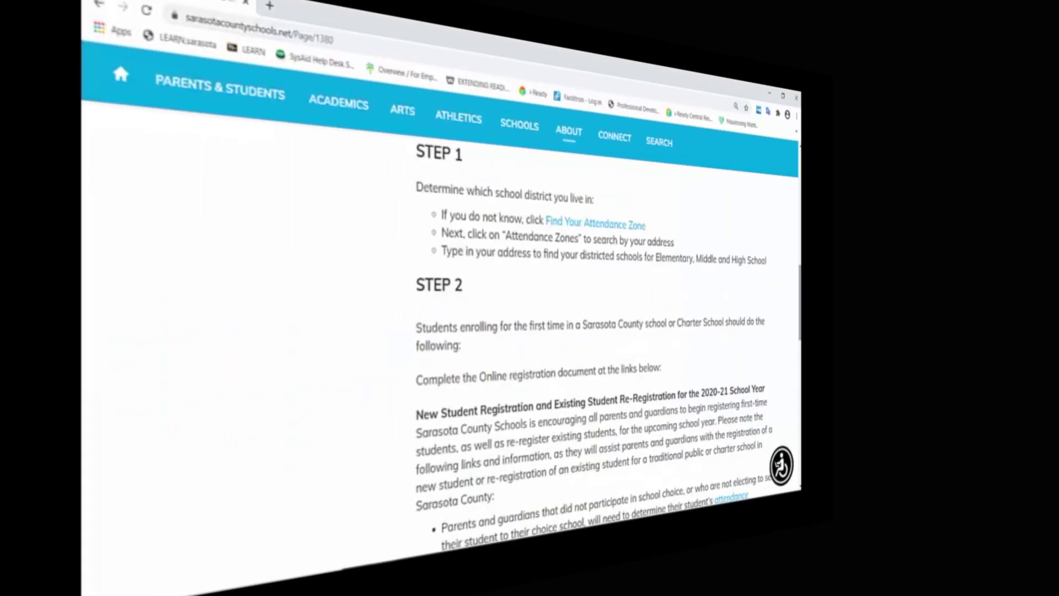
scroll(687, 342, down, 2)
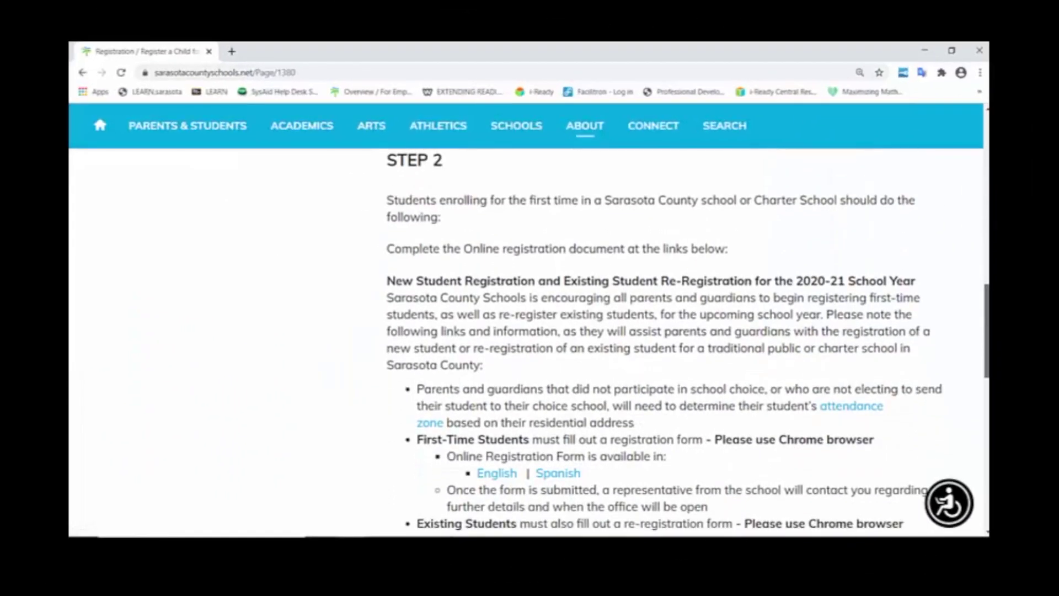
scroll(687, 342, down, 2)
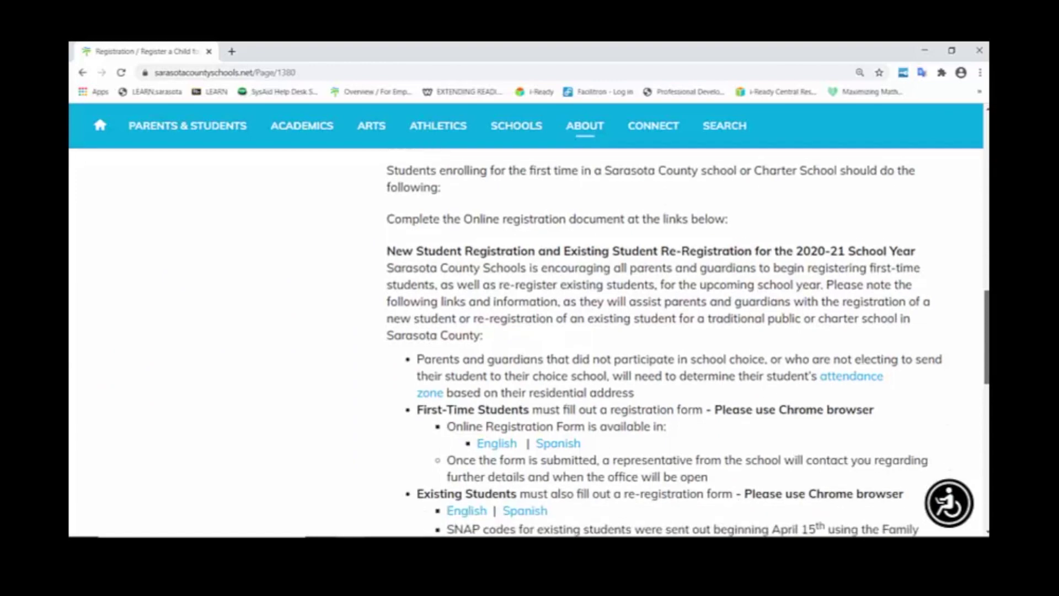
scroll(557, 141, down, 3)
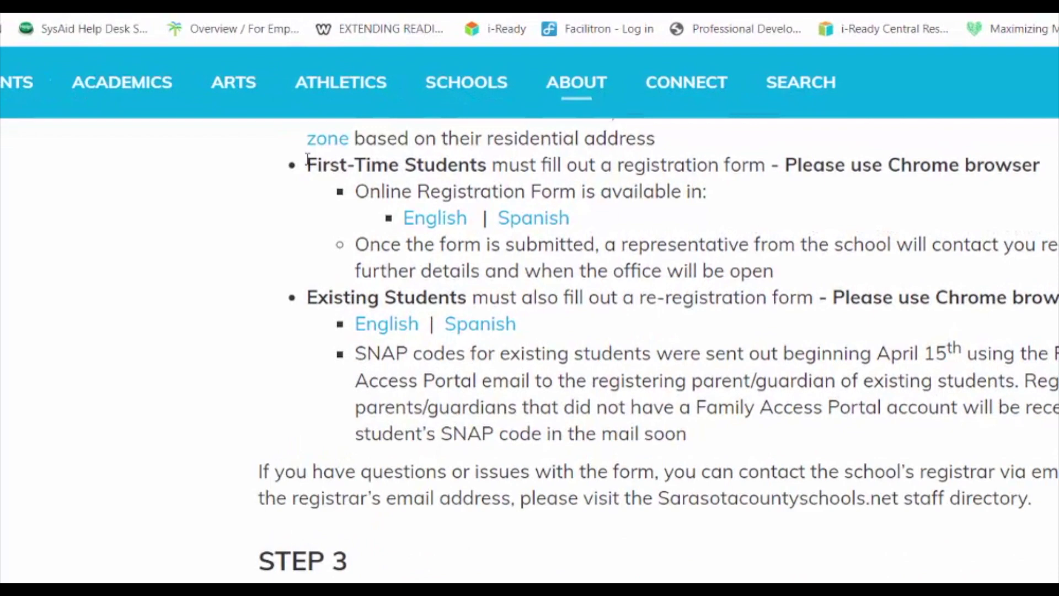
drag(417, 178, 533, 177)
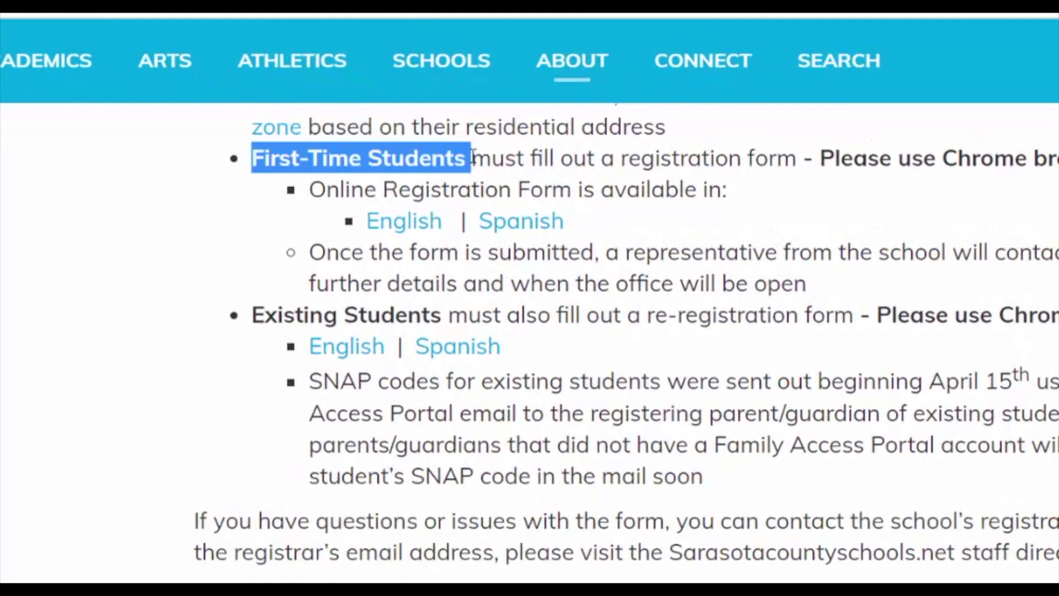
click(395, 235)
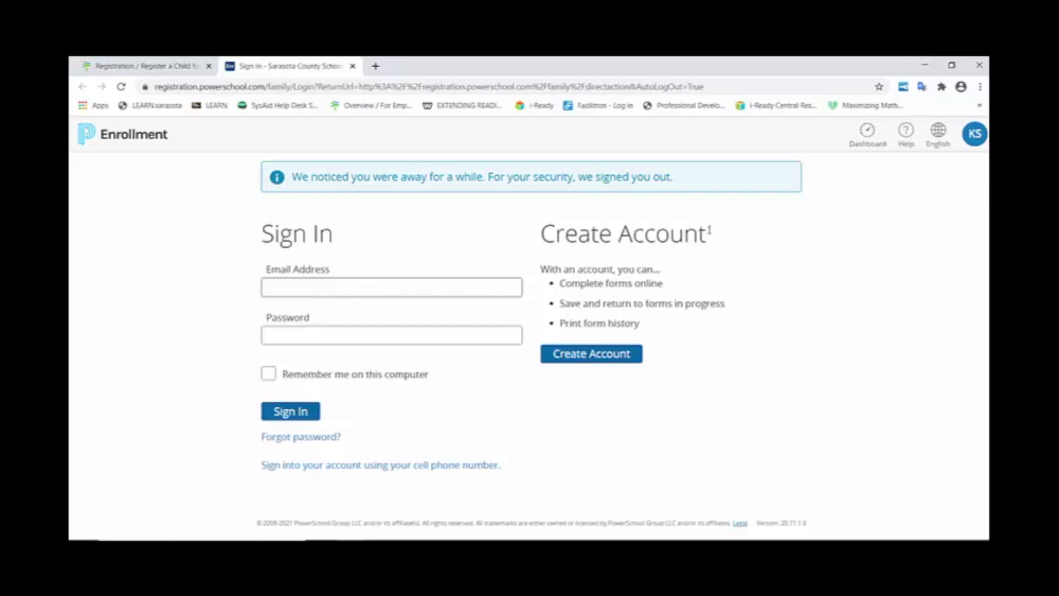
Step: Create a parent account for the enrollment site and add the student with first name, last name and date of birth
click(615, 358)
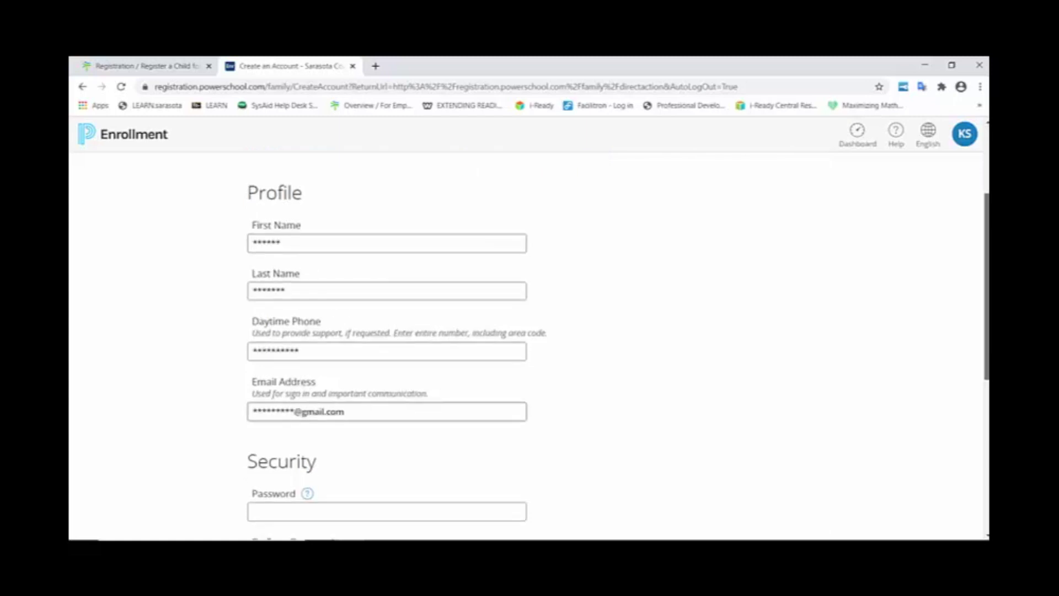
scroll(529, 343, down, 5)
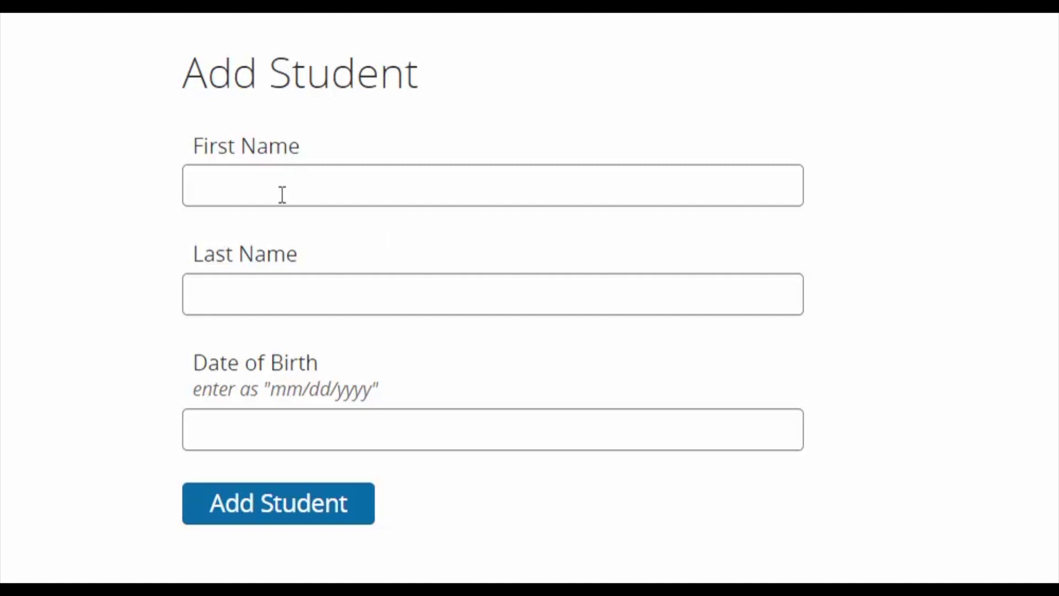
click(281, 193)
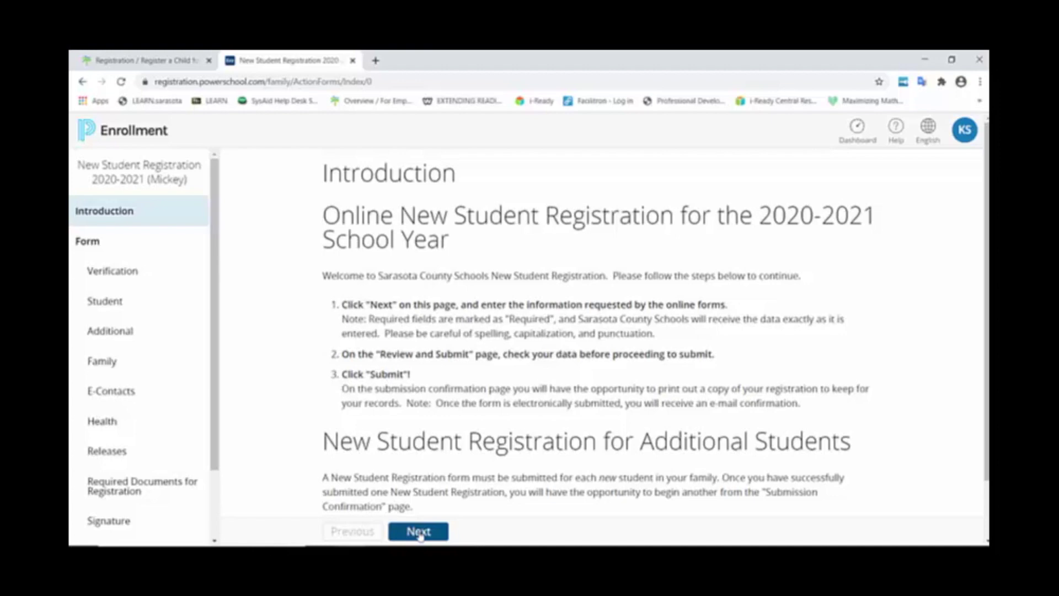
Step: Continue past the Introduction, answer No to both Verification questions about prior enrollment and re-enrolling, and proceed to the Student page
click(419, 532)
click(602, 224)
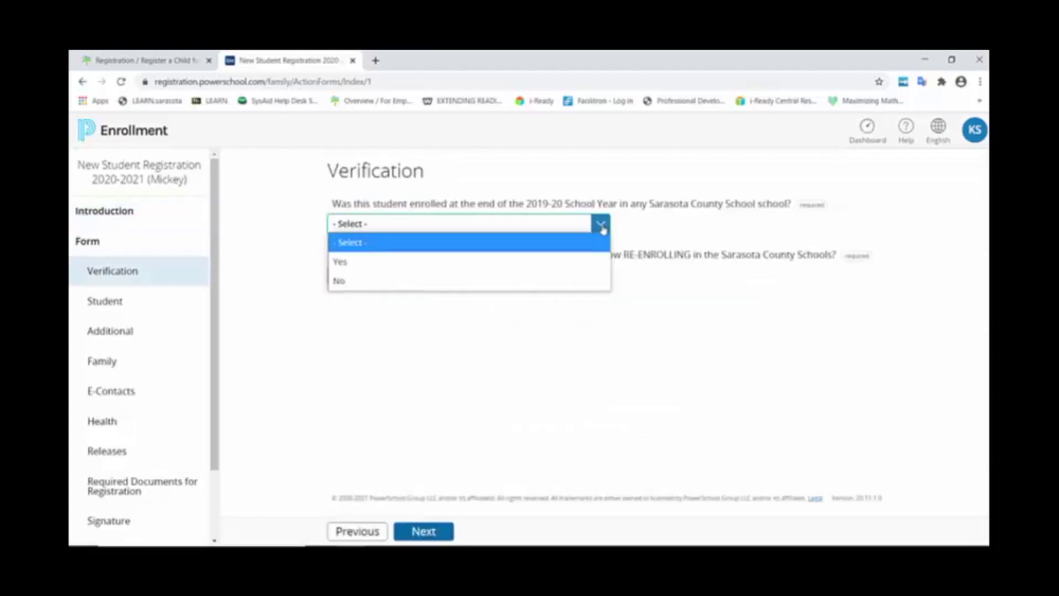
click(557, 284)
click(596, 279)
click(566, 330)
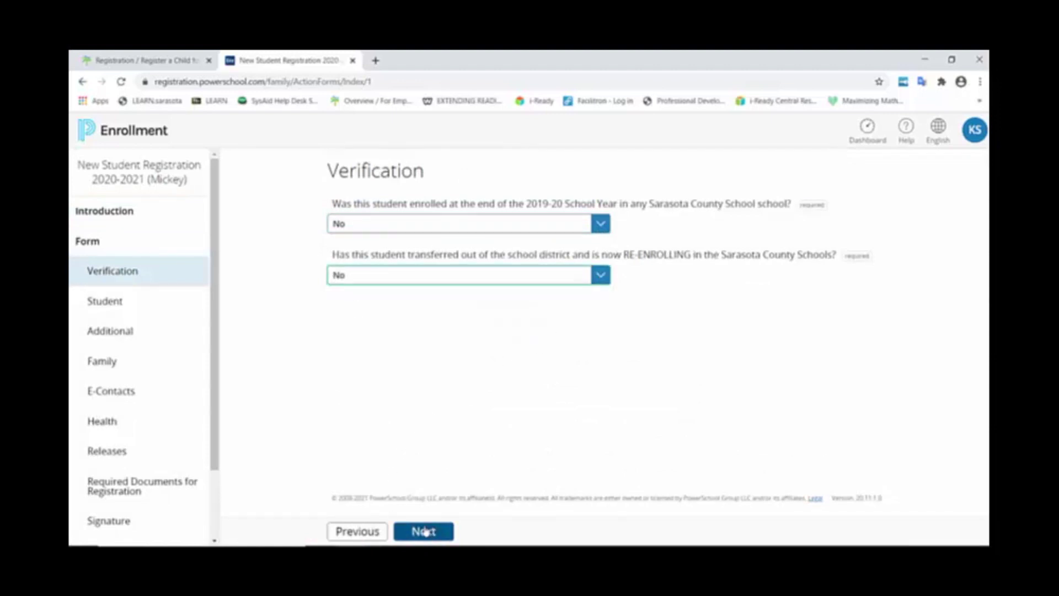
click(602, 225)
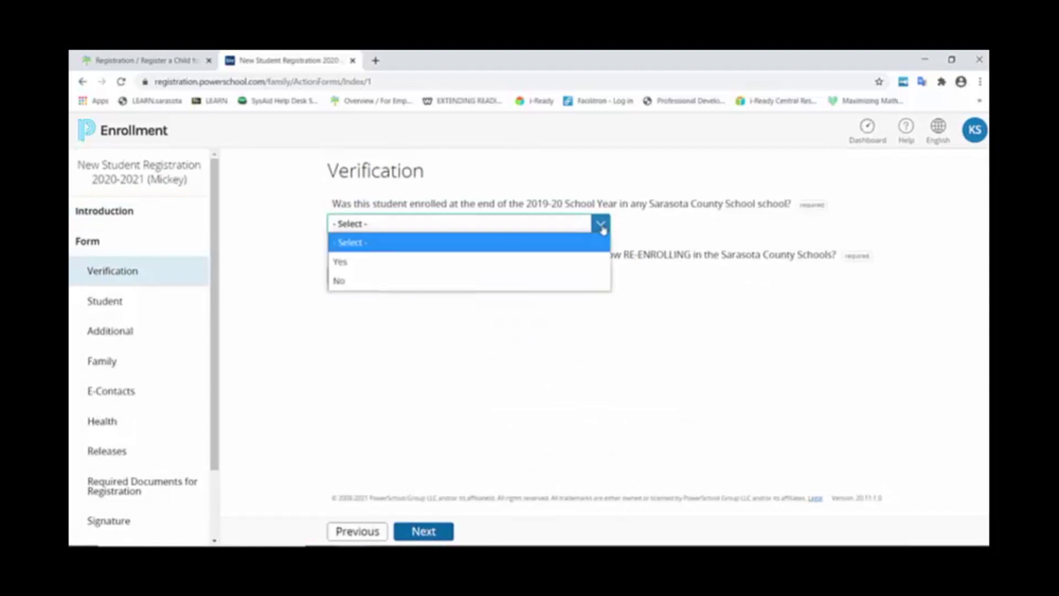
click(558, 283)
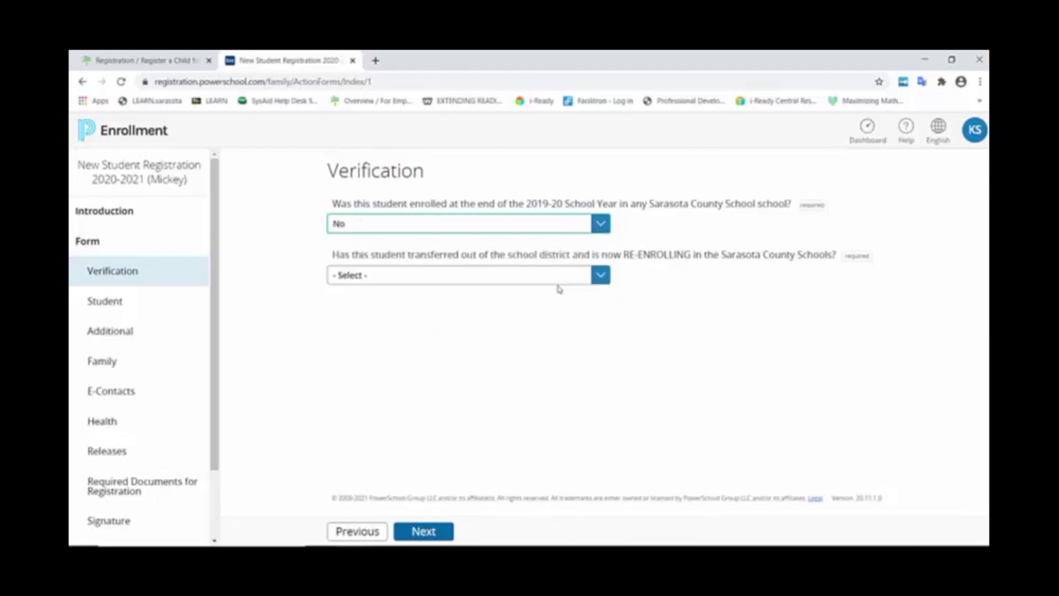
click(681, 180)
click(634, 251)
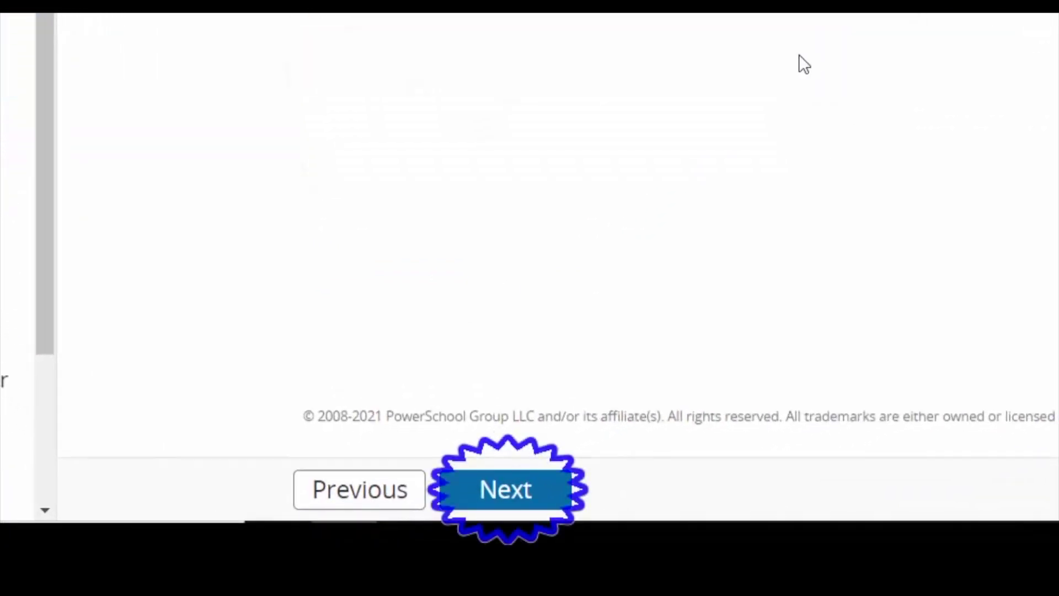
click(509, 489)
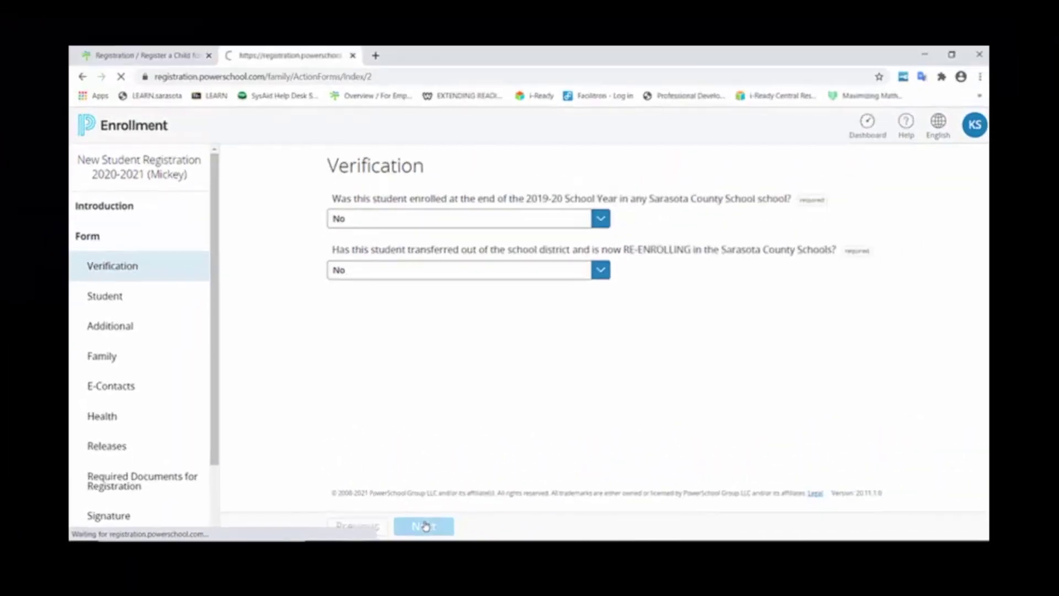
Step: Look through the Student page and the Family page's guardian fields through Parent/Guardian #2, and open Required Documents for Registration
scroll(419, 442, down, 5)
click(105, 358)
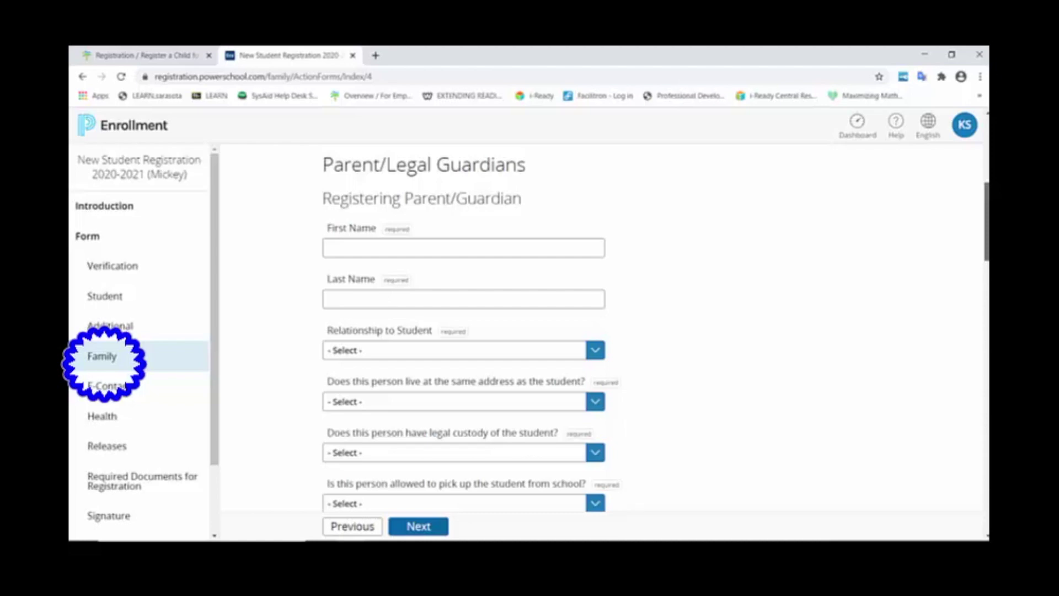
click(380, 243)
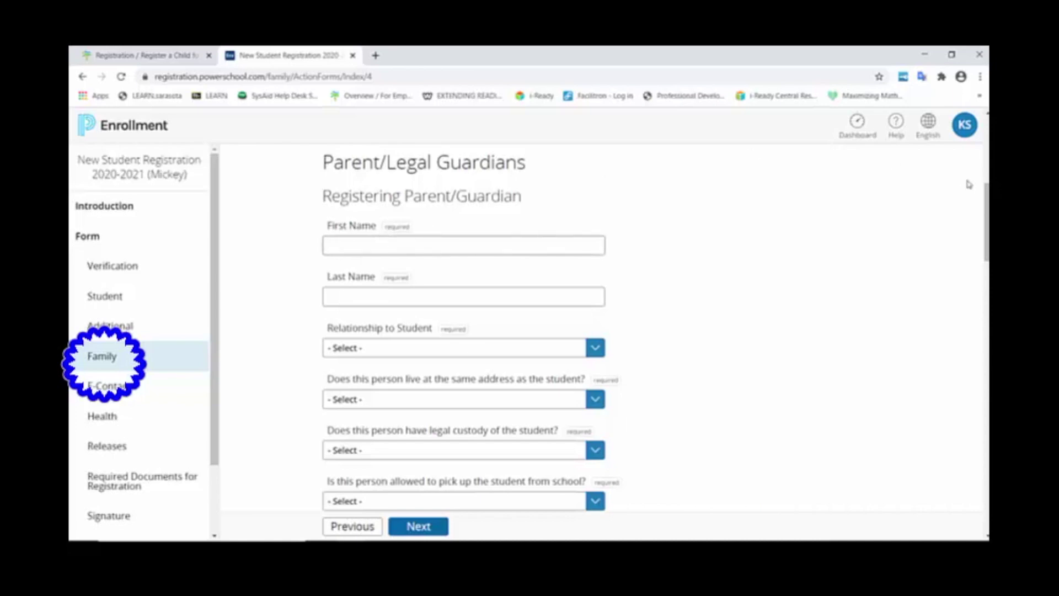
drag(987, 187, 987, 349)
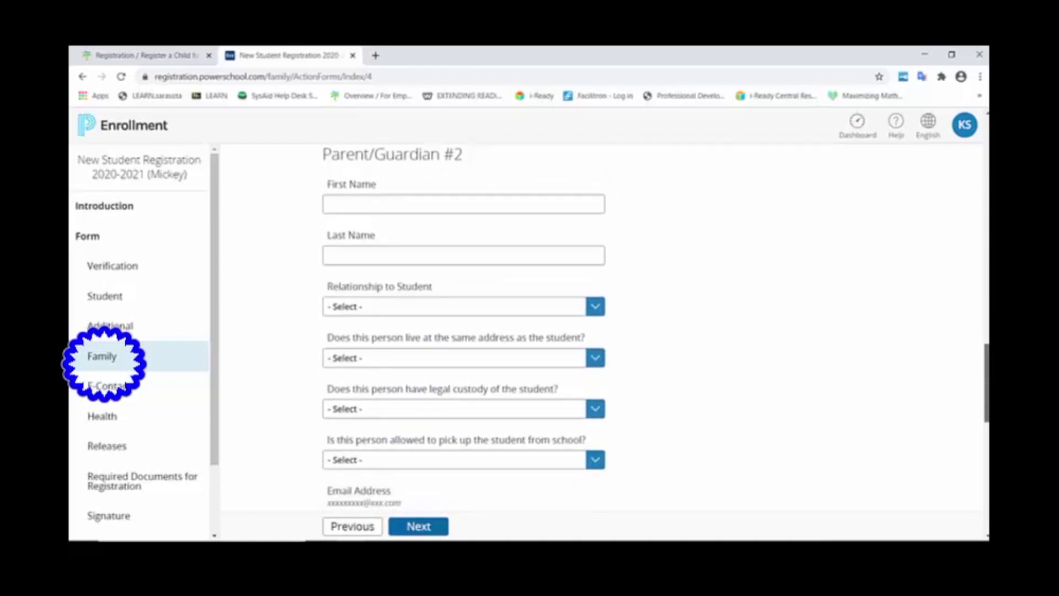
click(150, 481)
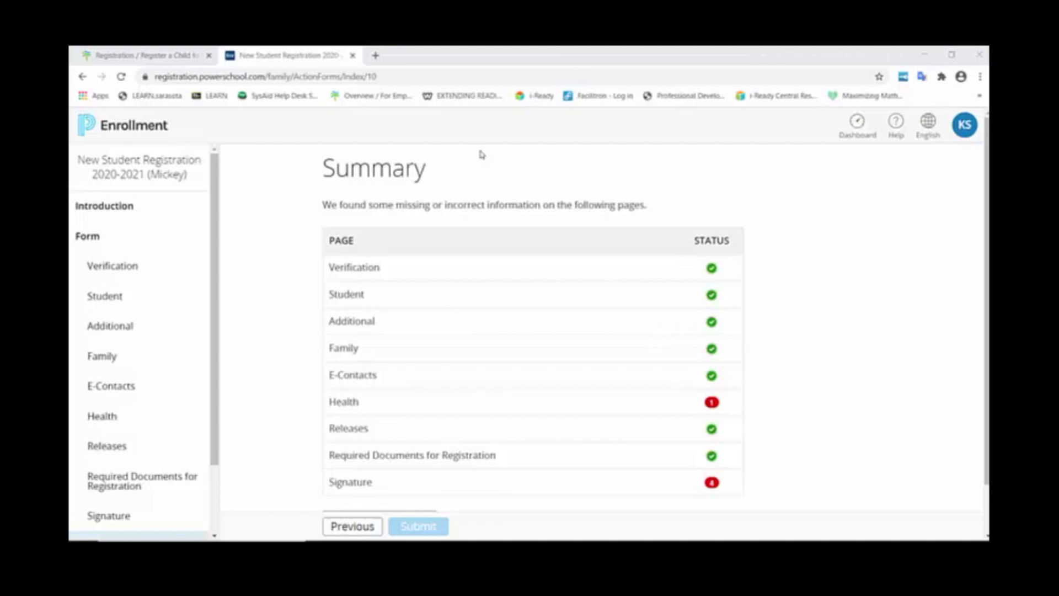
Step: Open the Health page flagged in the Summary, set the statement agreement to Yes, and return to the Summary
click(713, 404)
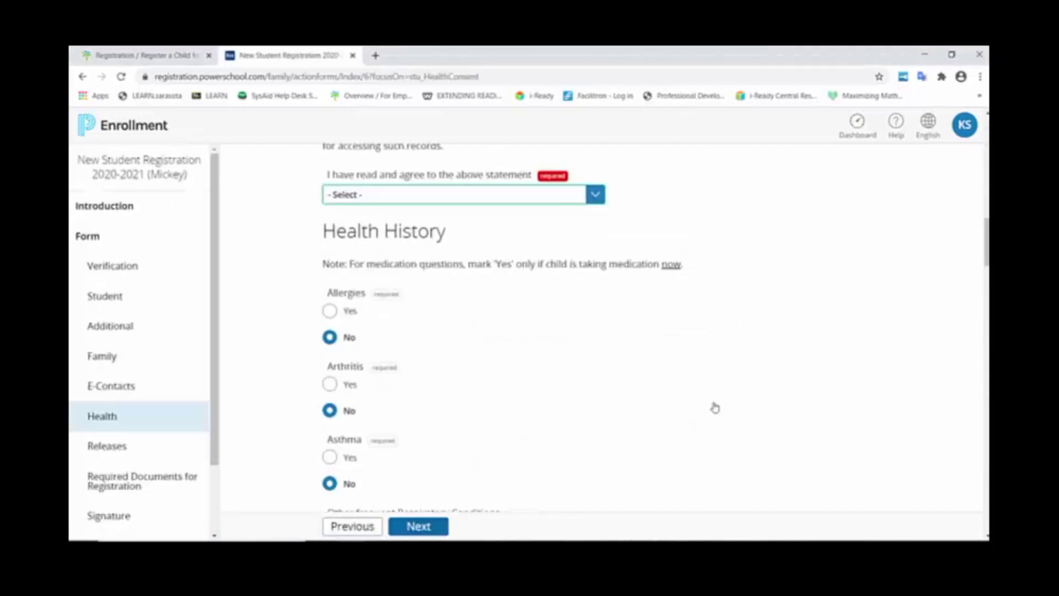
click(535, 201)
click(517, 232)
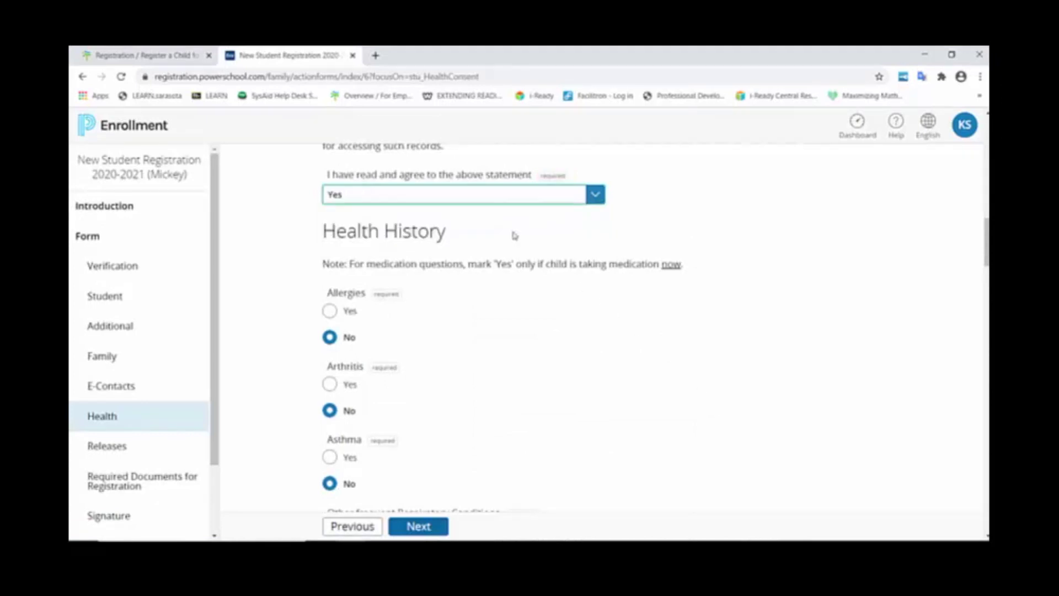
drag(217, 271, 223, 381)
click(112, 465)
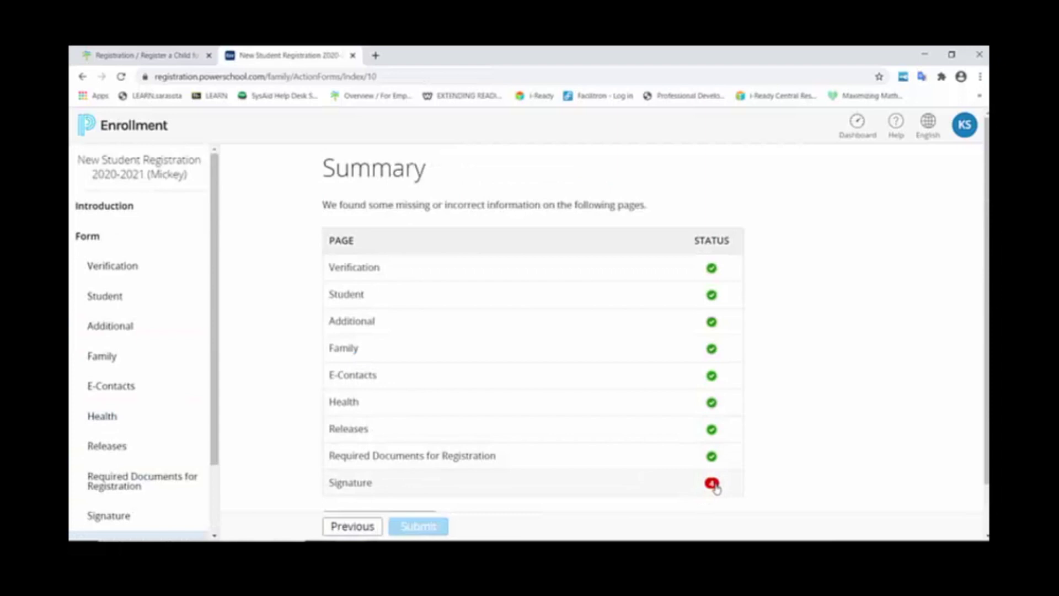
Step: Complete the flagged Signature page with Parent Agrees Yes, the parent's full name, relationship Mother and date 01/20/2021, and return to the Summary
click(712, 484)
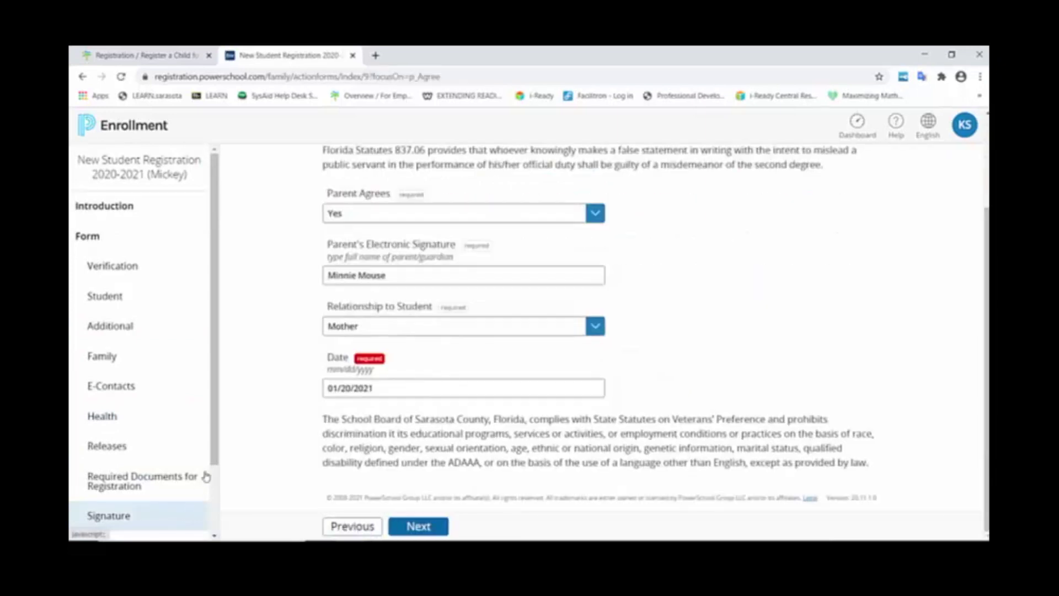
click(118, 535)
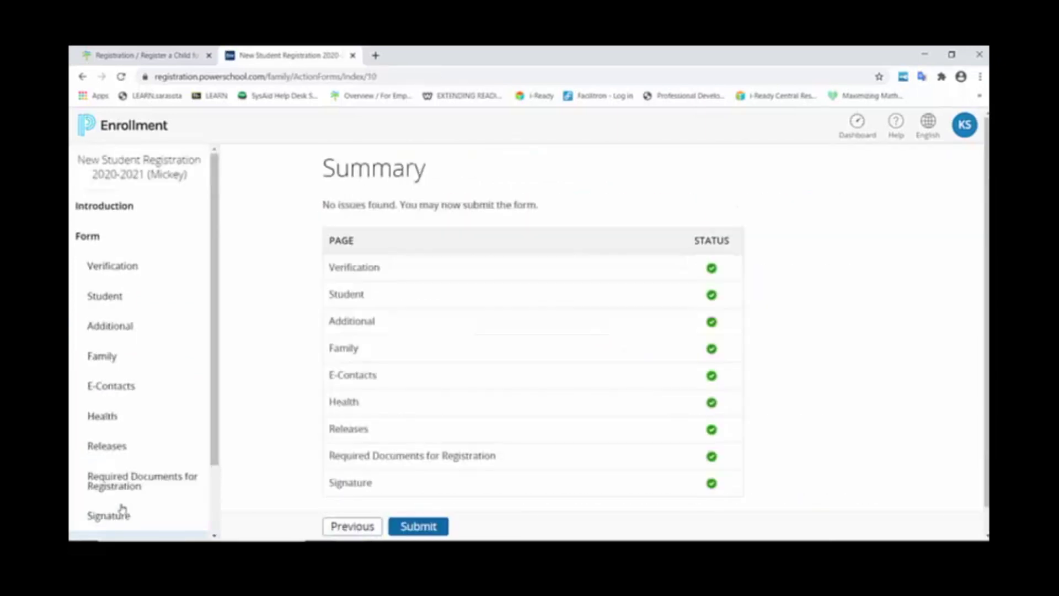